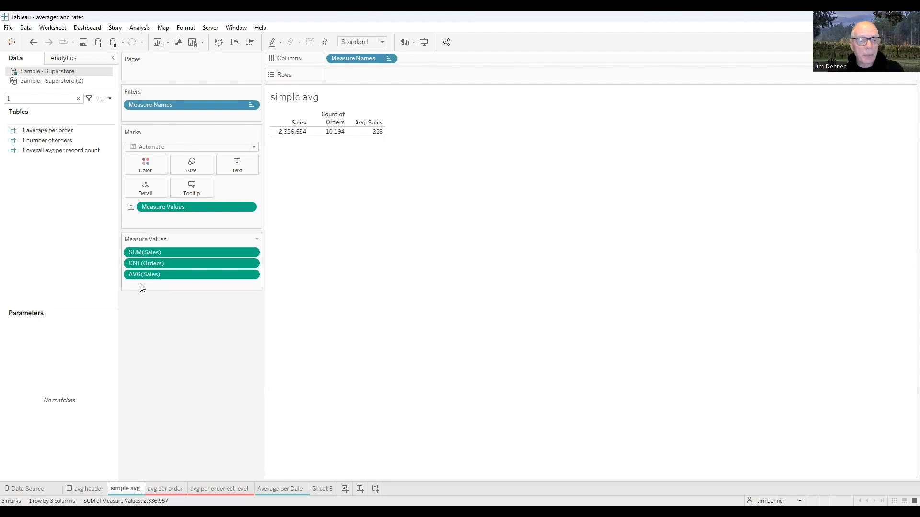
Step: Check the aggregation options of the average sales measure and inspect the average and order count in the simple avg table
left_click(251, 275)
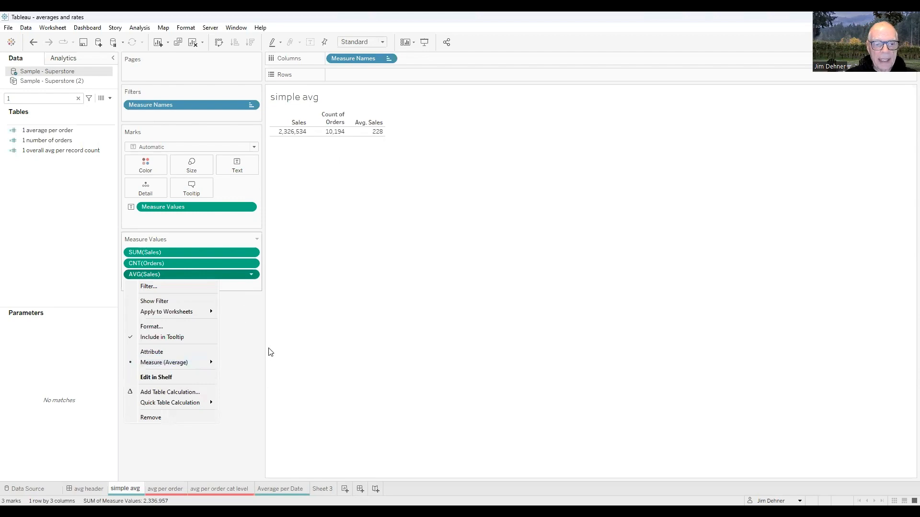
left_click(433, 268)
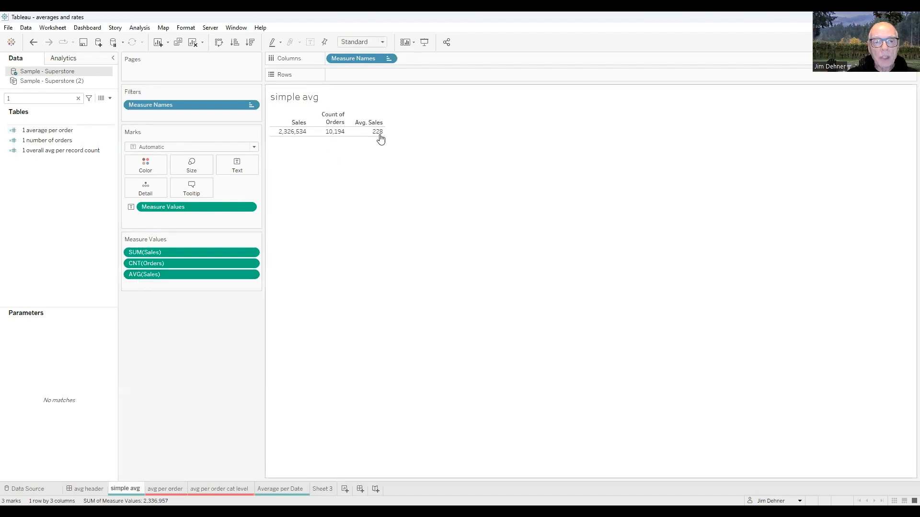
mouse_move(380, 139)
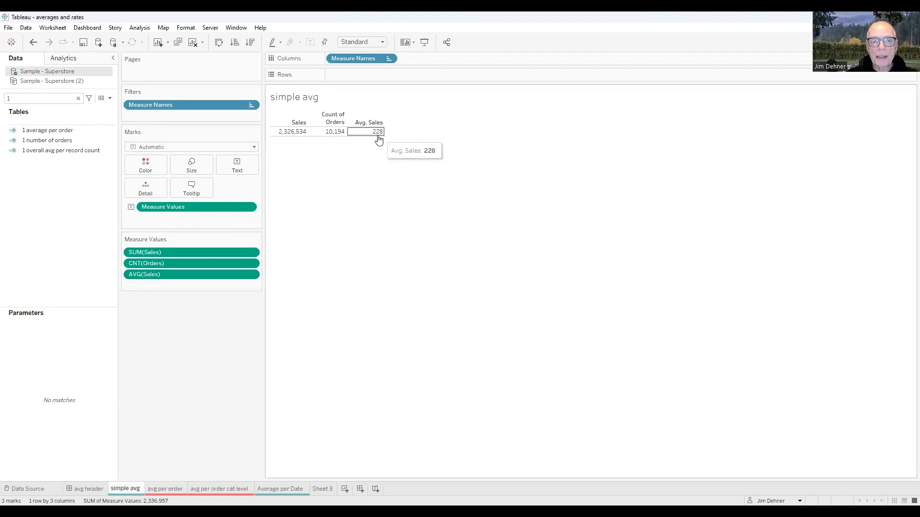
mouse_move(334, 138)
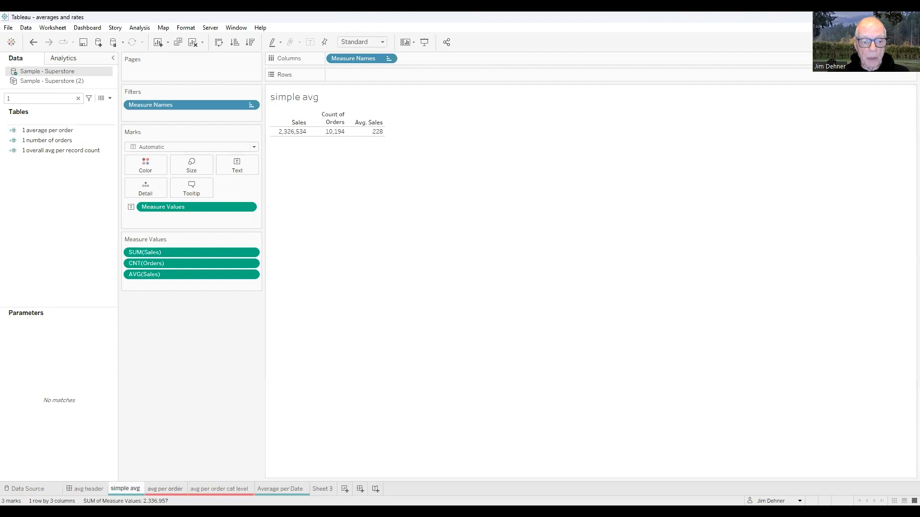
Step: On the avg per order sheet, review the formula of 1 number of orders and add that field to the table
left_click(165, 488)
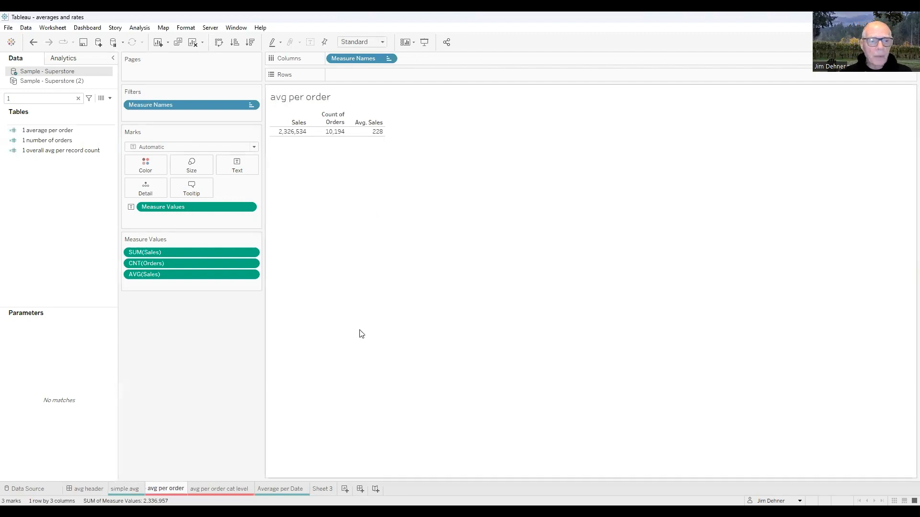
left_click(51, 151)
right_click(46, 140)
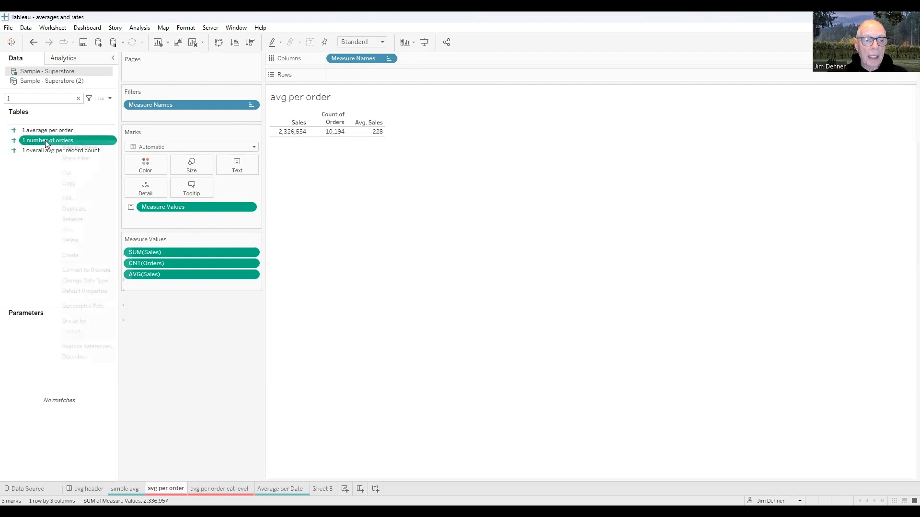
left_click(67, 198)
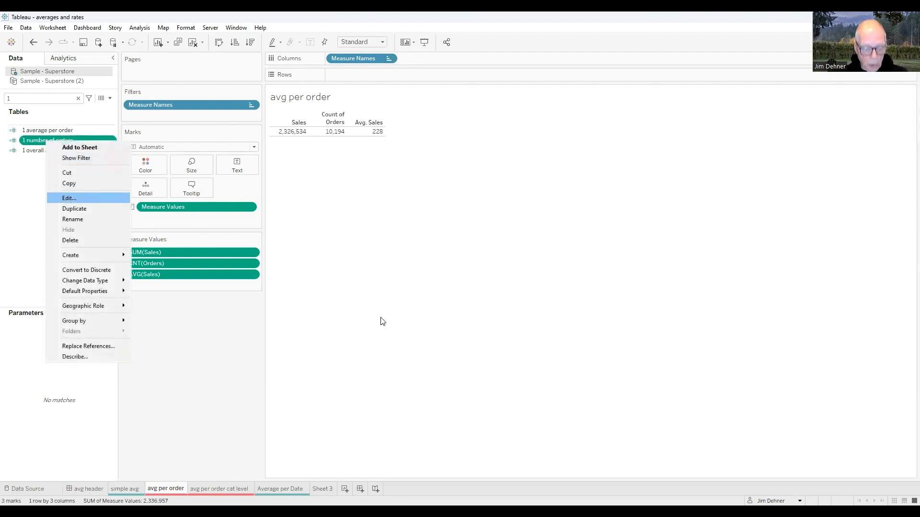
scroll(412, 254, "up", 4)
scroll(412, 260, "up", 1)
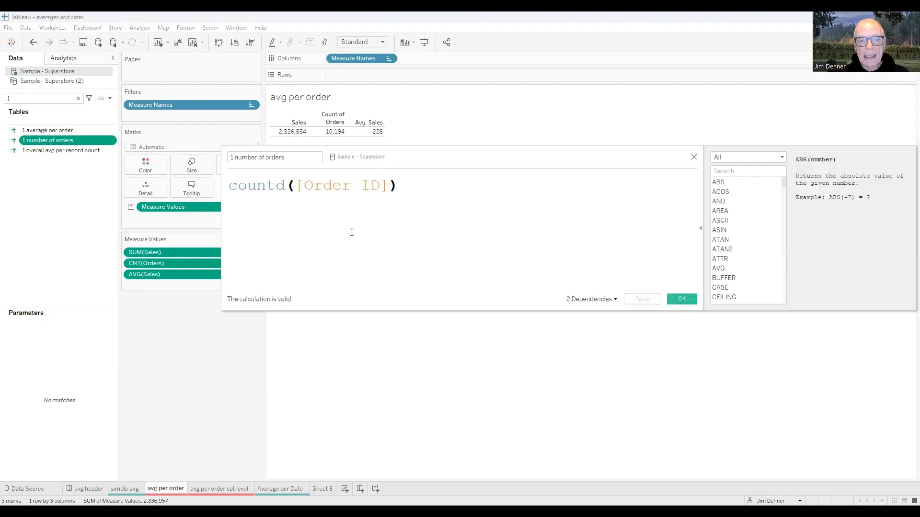
left_click(694, 157)
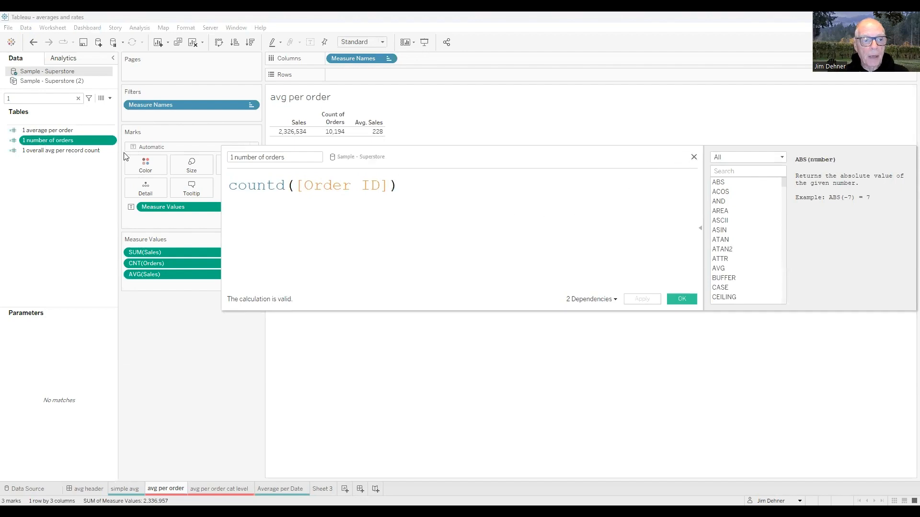
double_click(69, 141)
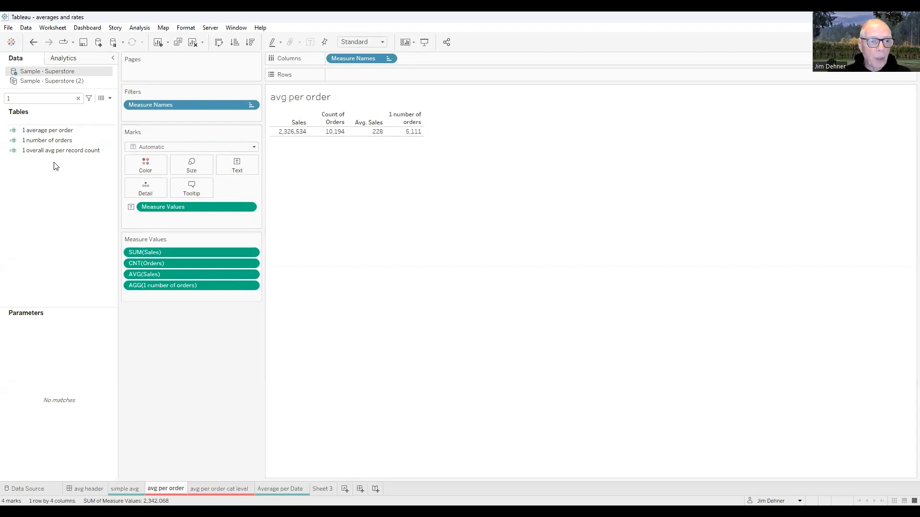
Step: Review the formula of the 1 average per order field and add the field to the measure values after 1 number of orders
left_click(57, 137)
left_click(58, 132)
right_click(57, 133)
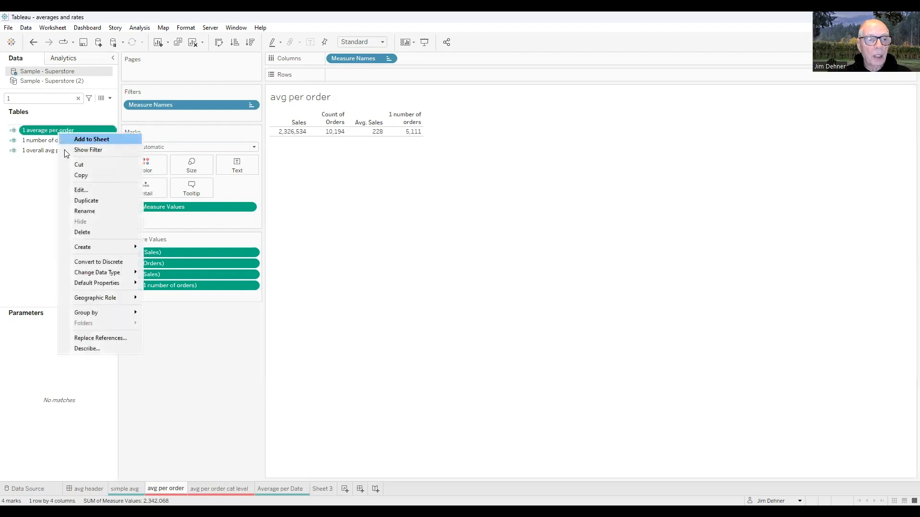
left_click(79, 190)
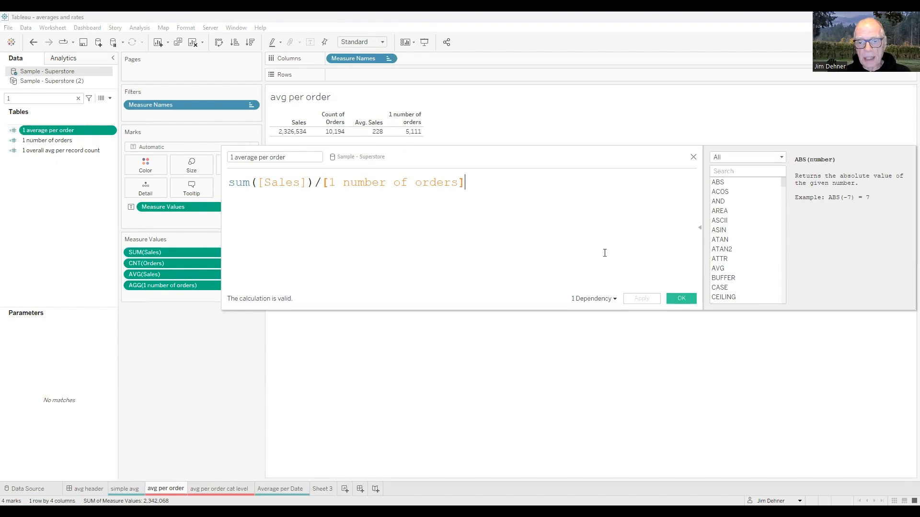
left_click(682, 298)
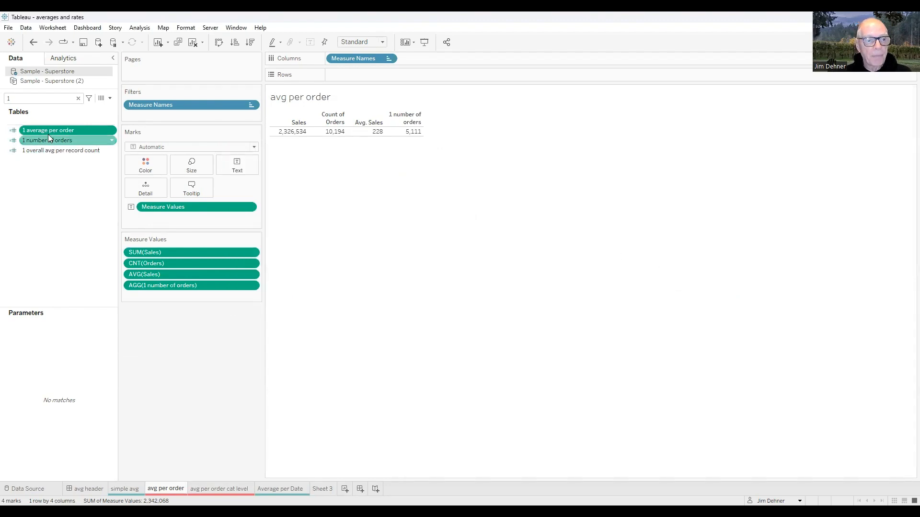
left_click_drag(49, 136, 202, 305)
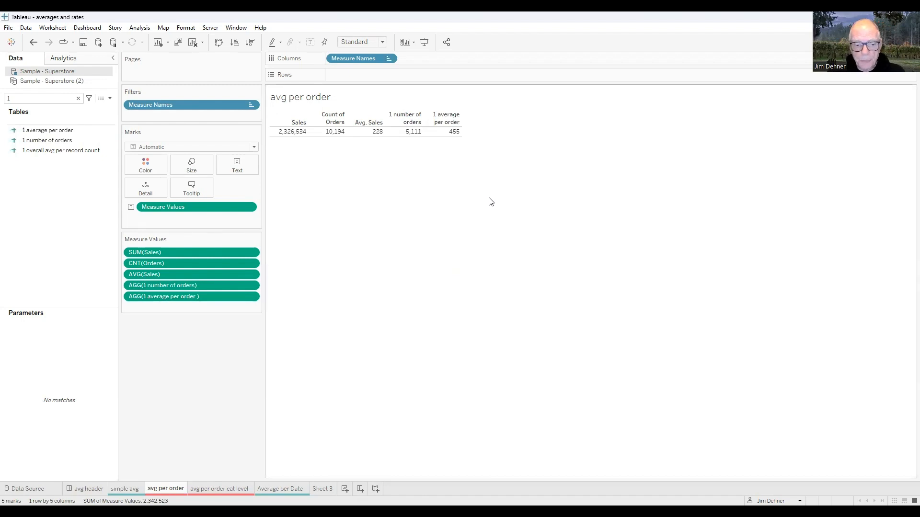
Step: Open the avg per order cat level sheet and compare the Furniture category's average sales, order counts and average per order
left_click(233, 488)
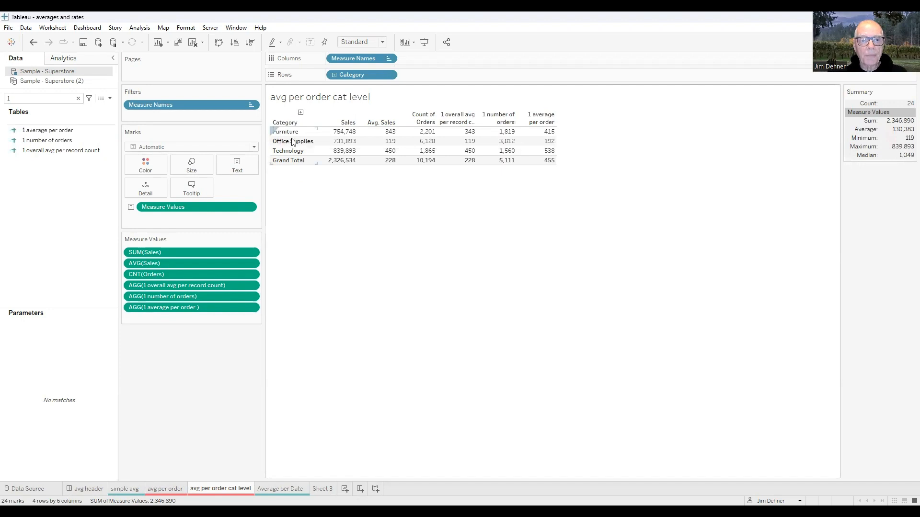
mouse_move(376, 143)
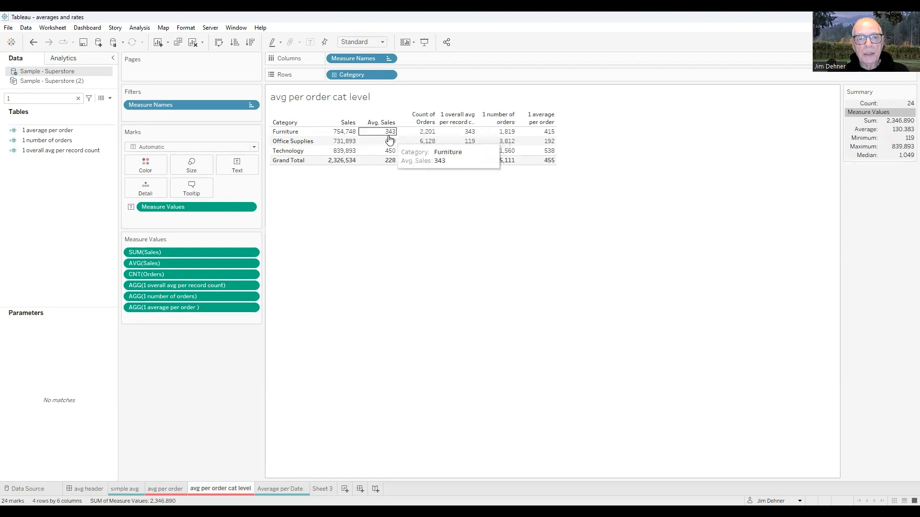
mouse_move(342, 139)
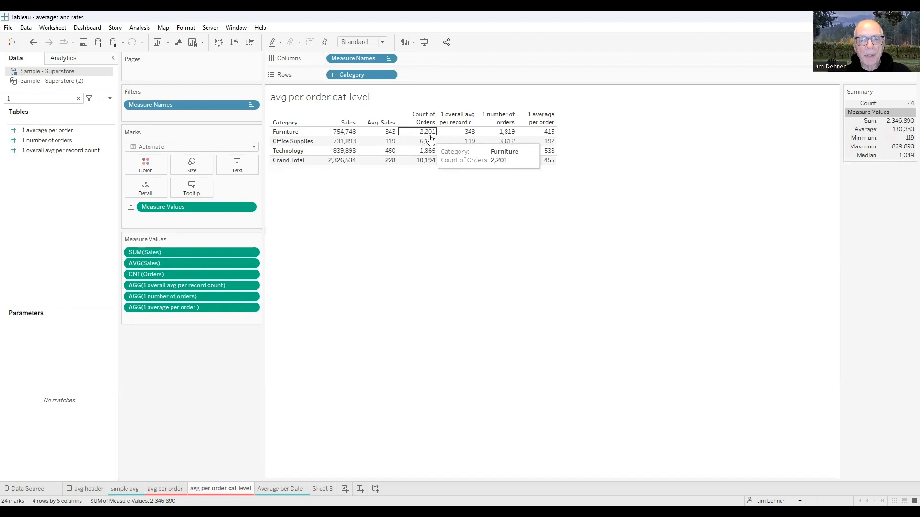
mouse_move(500, 138)
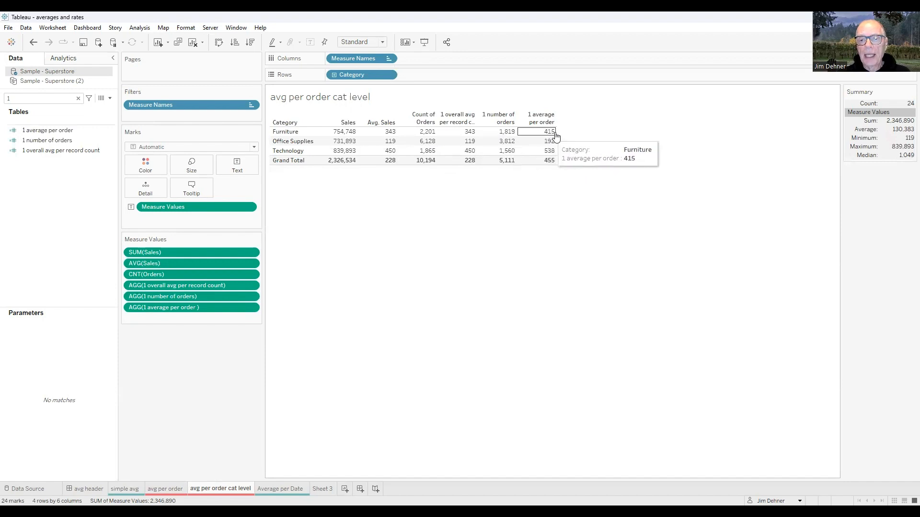
mouse_move(554, 138)
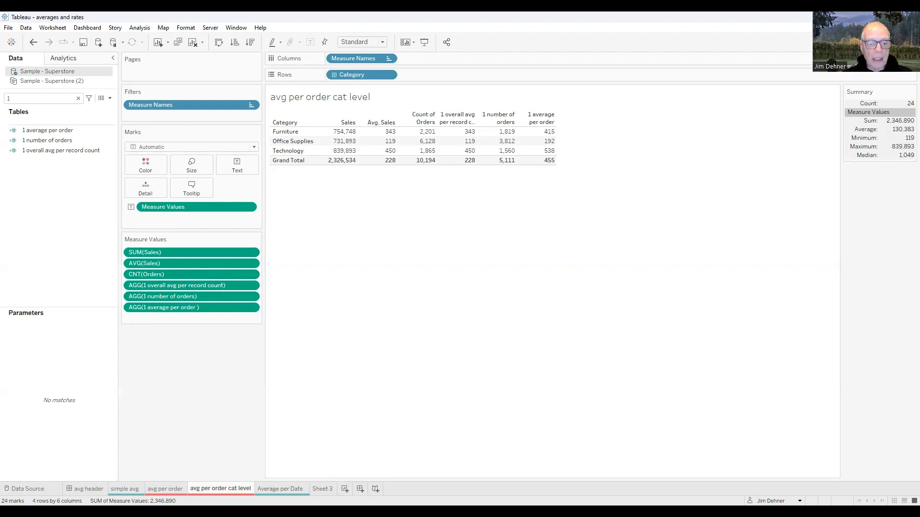
Step: Open the Average per Date sheet, clear the field search, and inspect the grand totals for order count and average sales
left_click(282, 489)
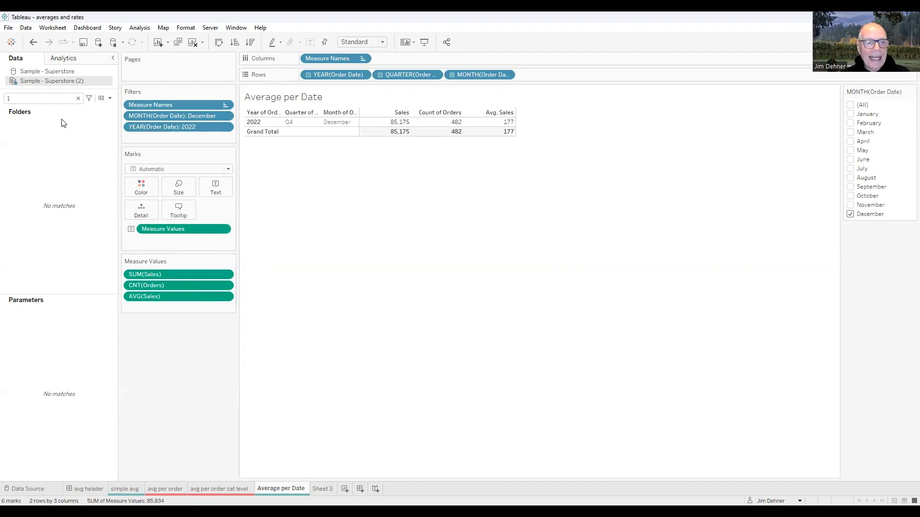
left_click(78, 98)
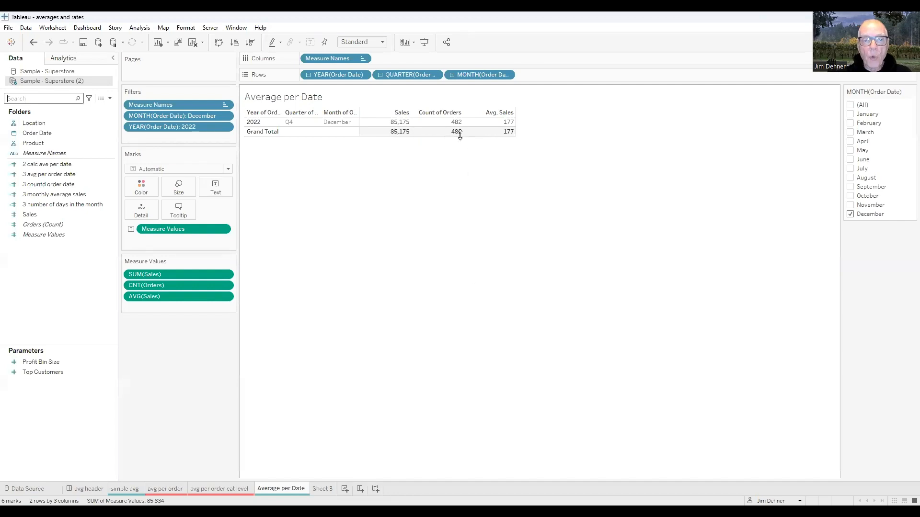
mouse_move(458, 128)
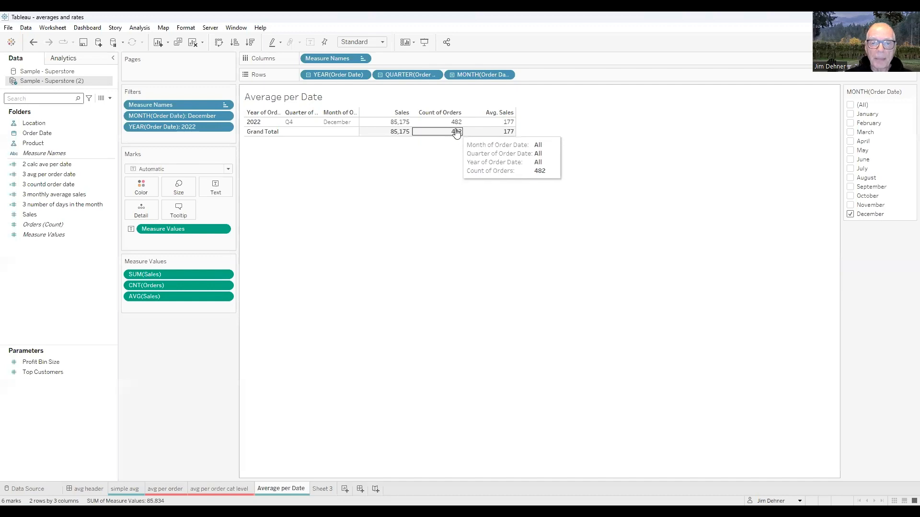
mouse_move(510, 132)
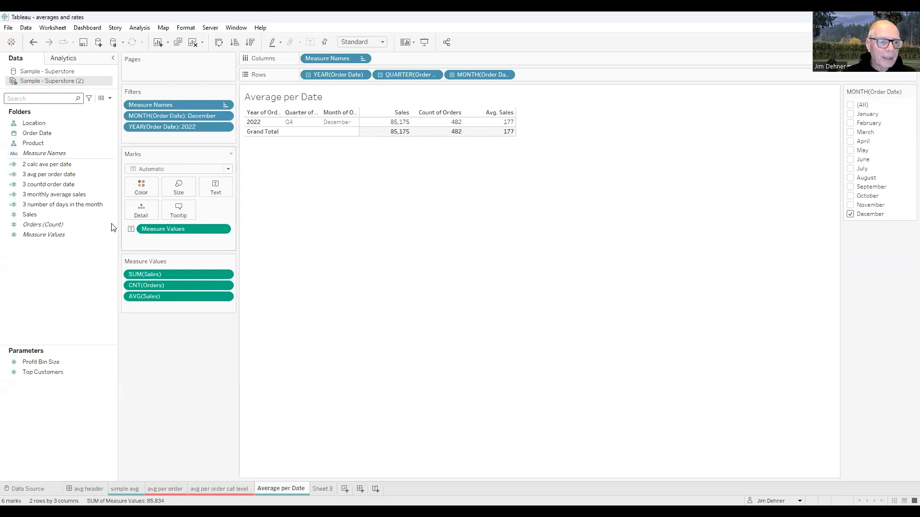
Step: Review the formula of the 3 countd order date field and add the field to the Average per Date table
right_click(53, 189)
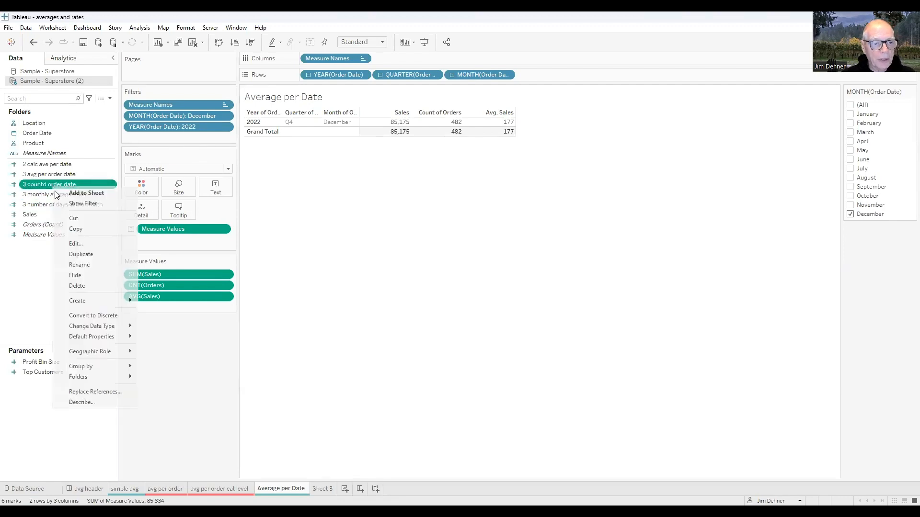
left_click(80, 244)
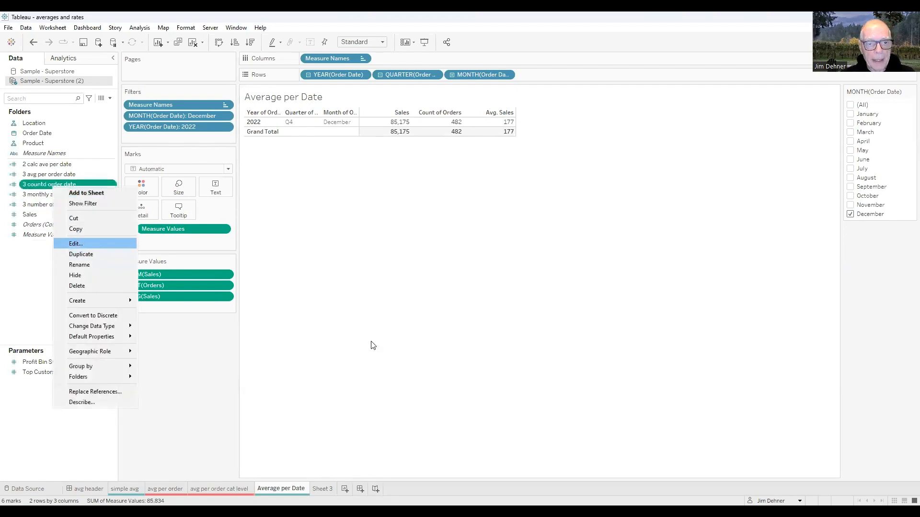
scroll(383, 271, "up", 4)
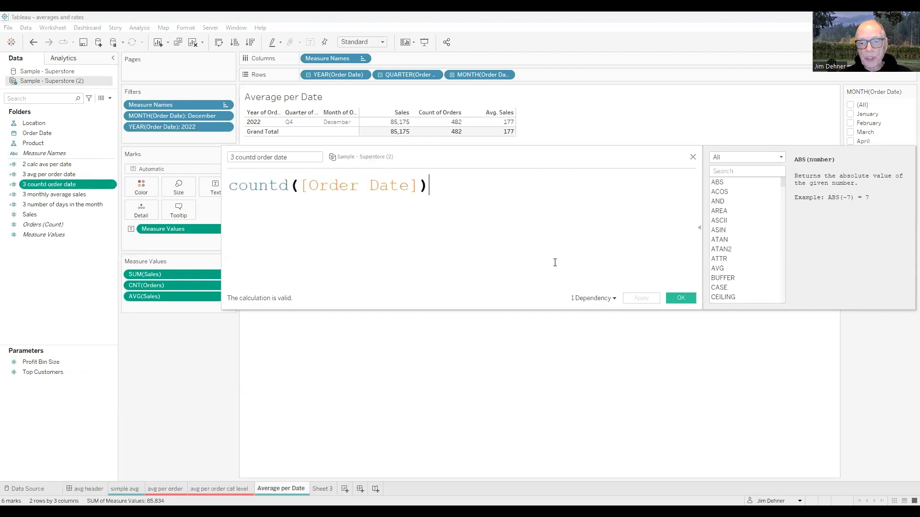
left_click(678, 299)
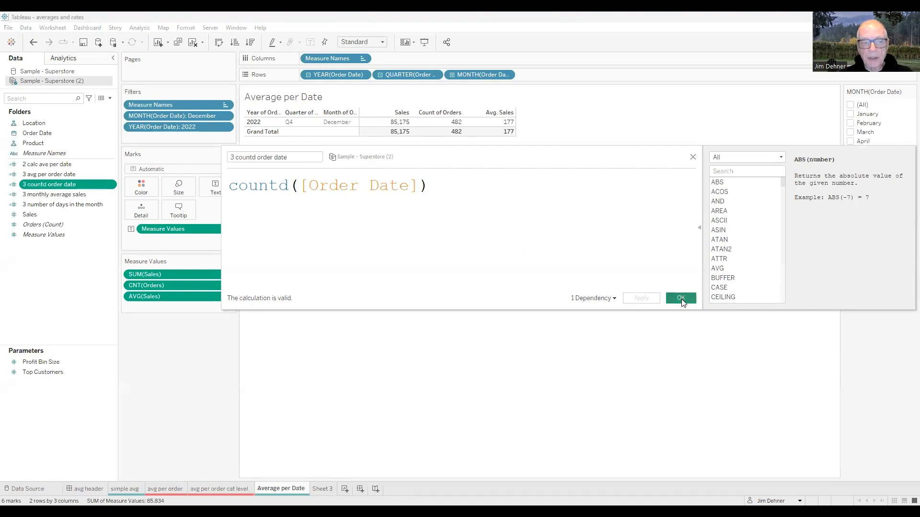
double_click(60, 185)
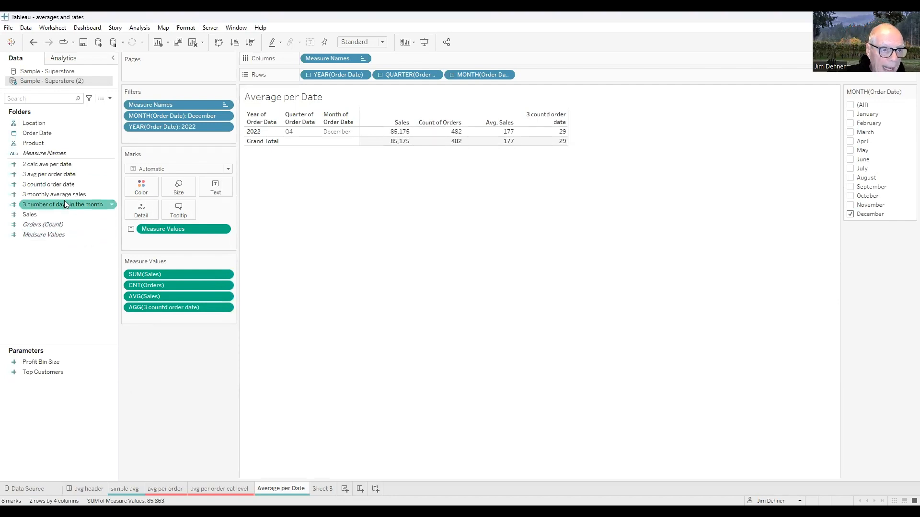
Step: Review the formula of the 3 avg per order date field and add the field to the table
right_click(52, 175)
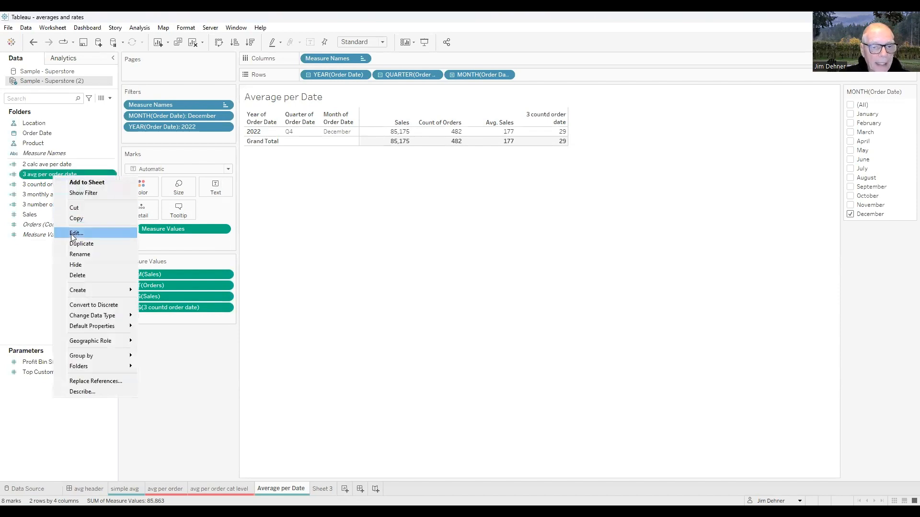
left_click(74, 234)
scroll(366, 284, "up", 5, "ctrl")
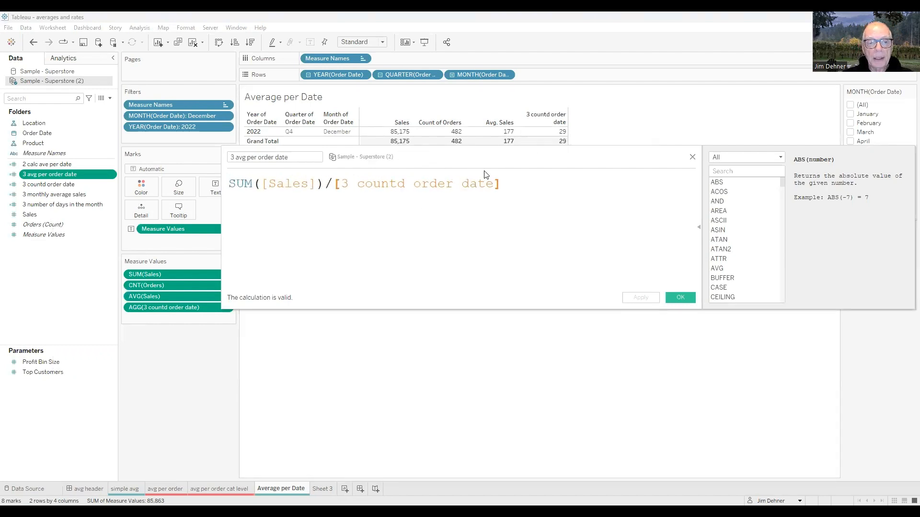
left_click(681, 297)
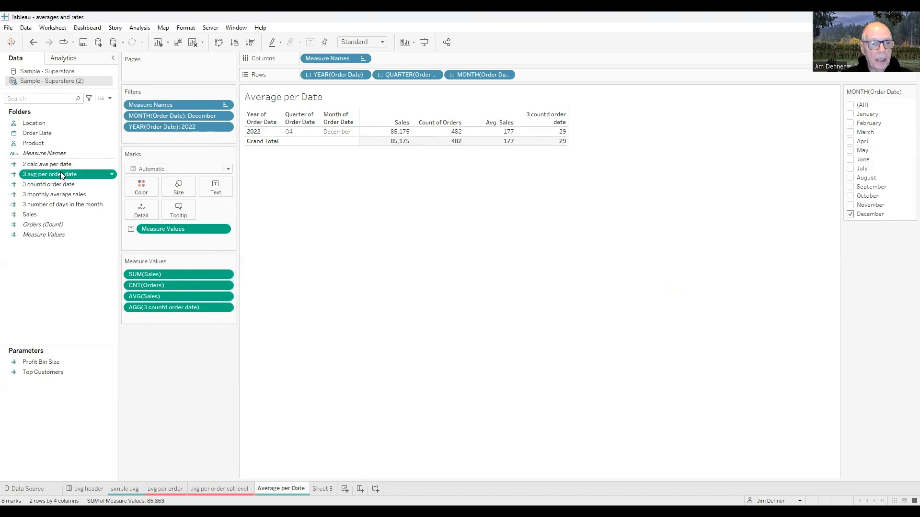
double_click(61, 174)
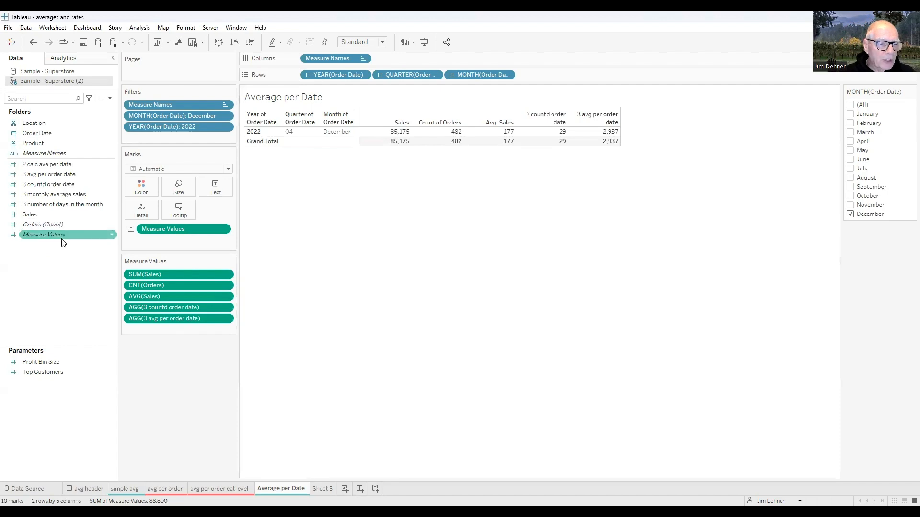
Step: Examine the formula of the 3 number of days in the month field and close it without changes
right_click(73, 204)
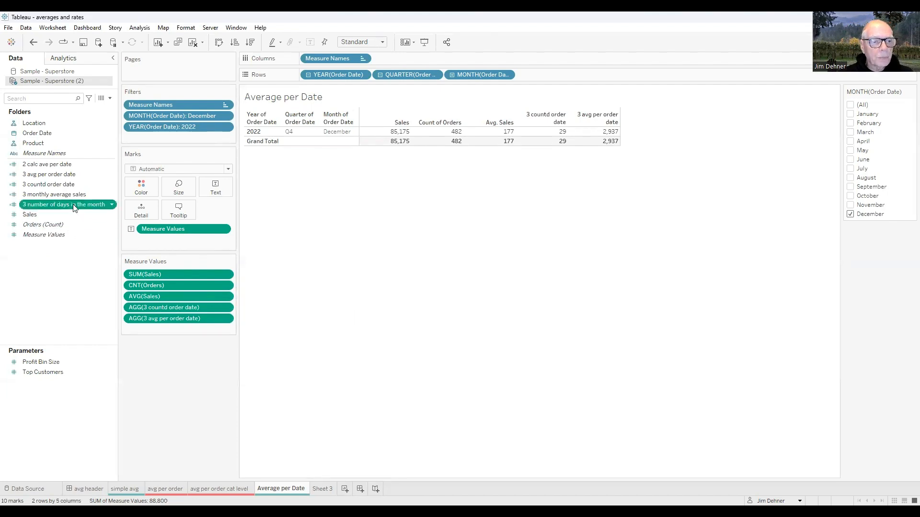
left_click(95, 262)
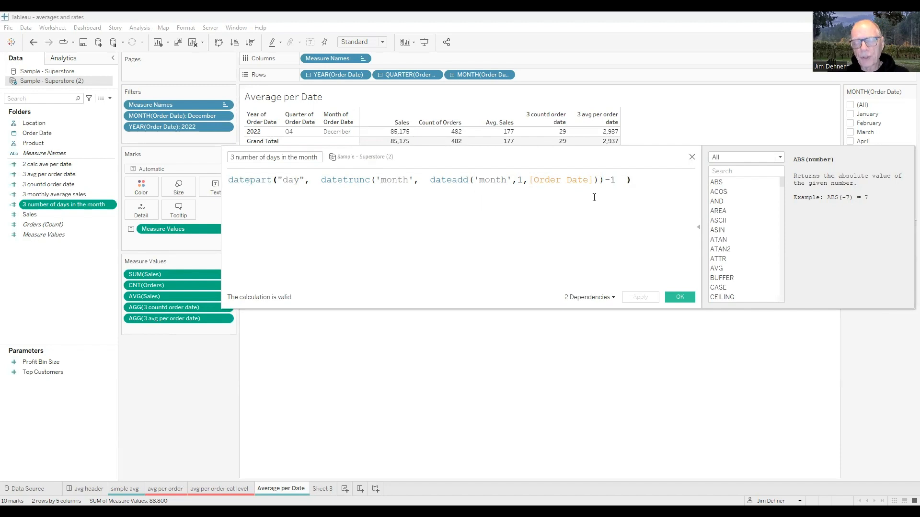
left_click(692, 158)
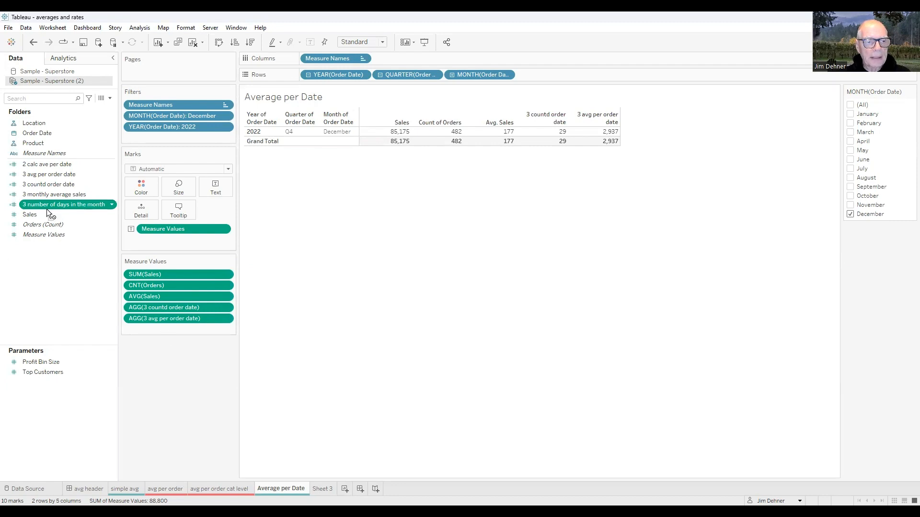
Step: Add the 3 number of days in the month field to the Average per Date table's measure values and aggregate it as Average
left_click_drag(149, 331, 221, 335)
left_click(225, 330)
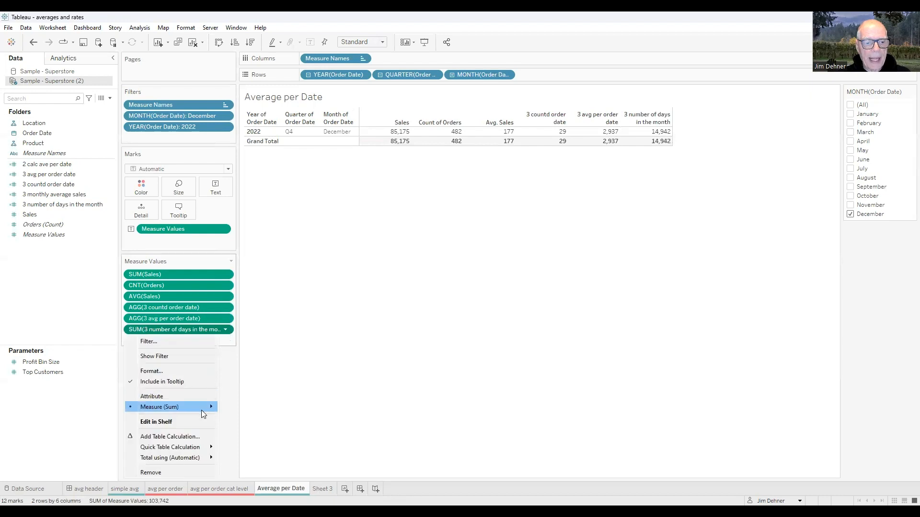
mouse_move(208, 408)
left_click(237, 415)
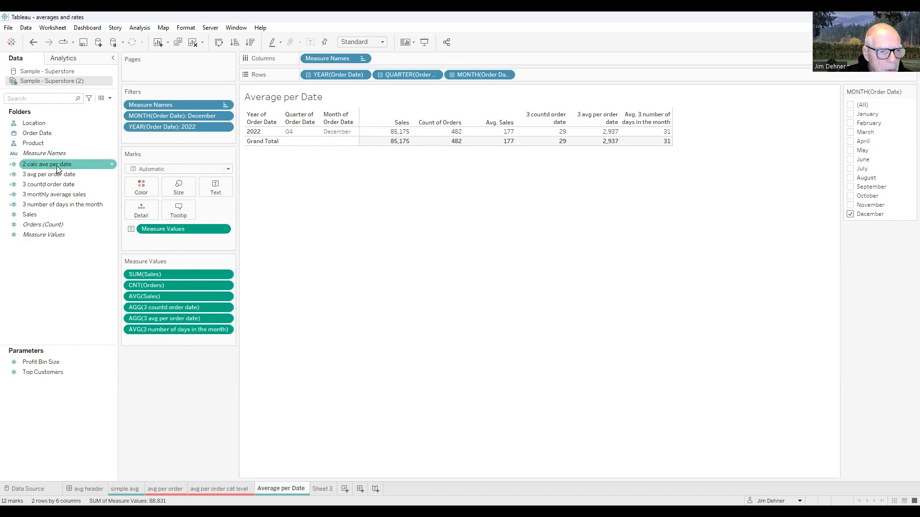
Step: Review the formula of the 3 monthly average sales field and add the field to the Average per Date table
right_click(61, 195)
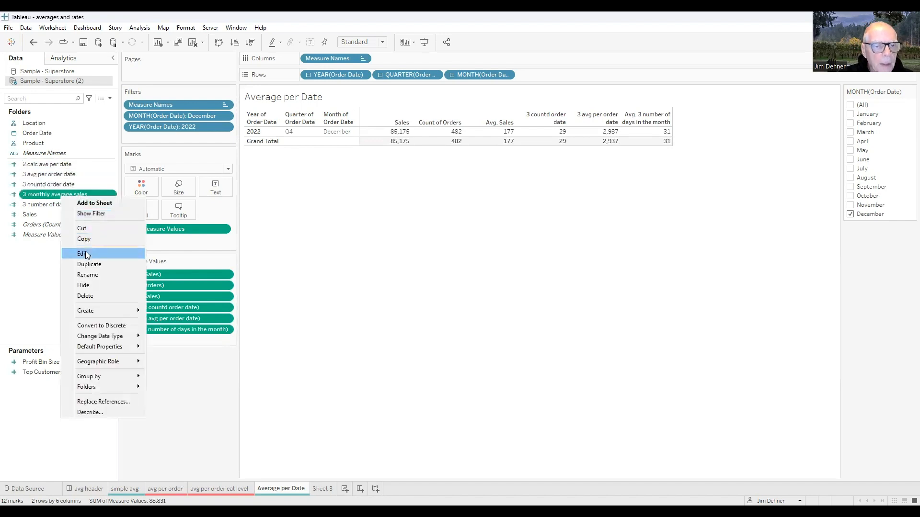
left_click(84, 253)
scroll(393, 261, "up", 1)
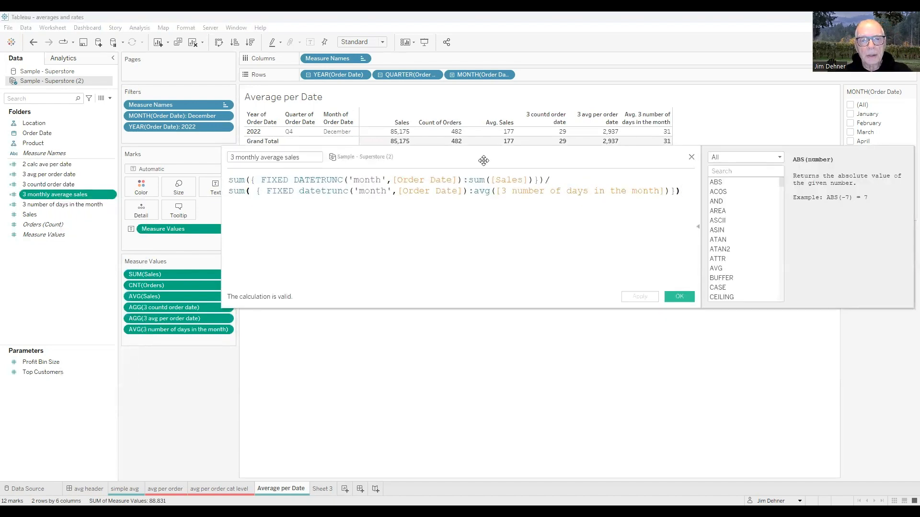
left_click_drag(482, 162, 474, 219)
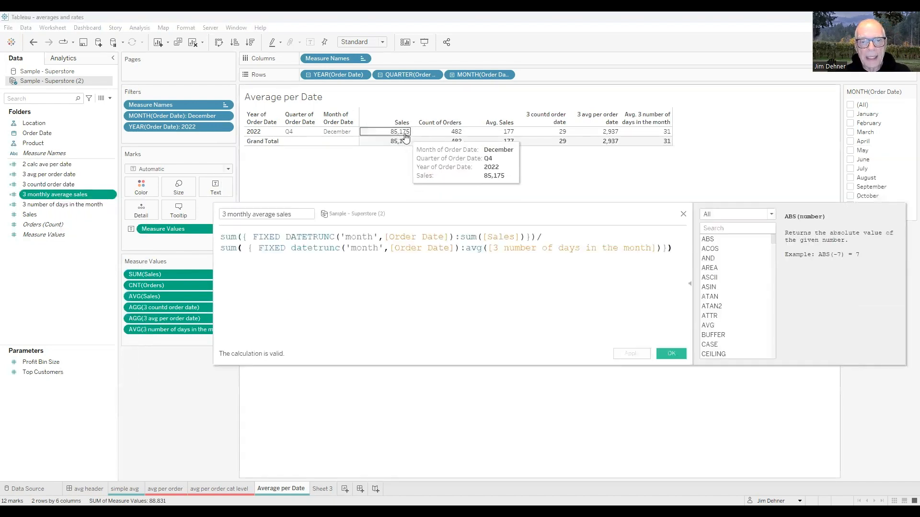
left_click(670, 354)
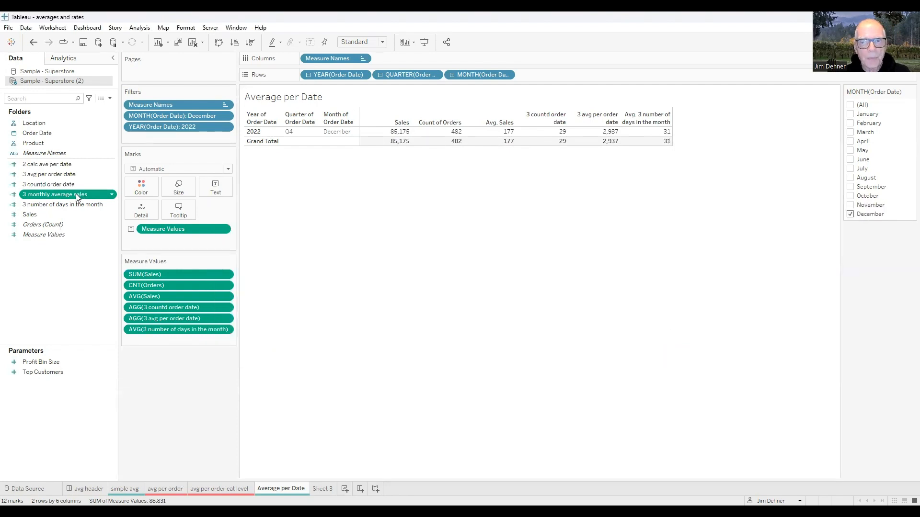
double_click(76, 196)
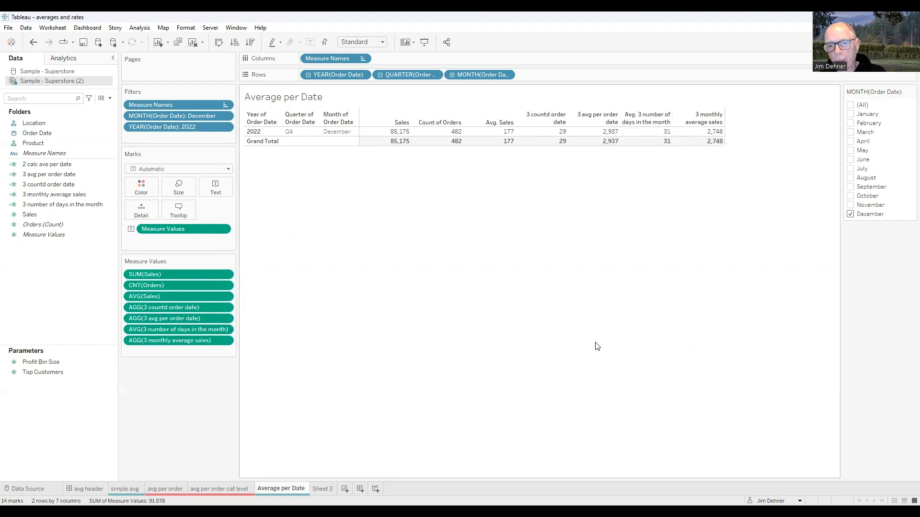
mouse_move(560, 137)
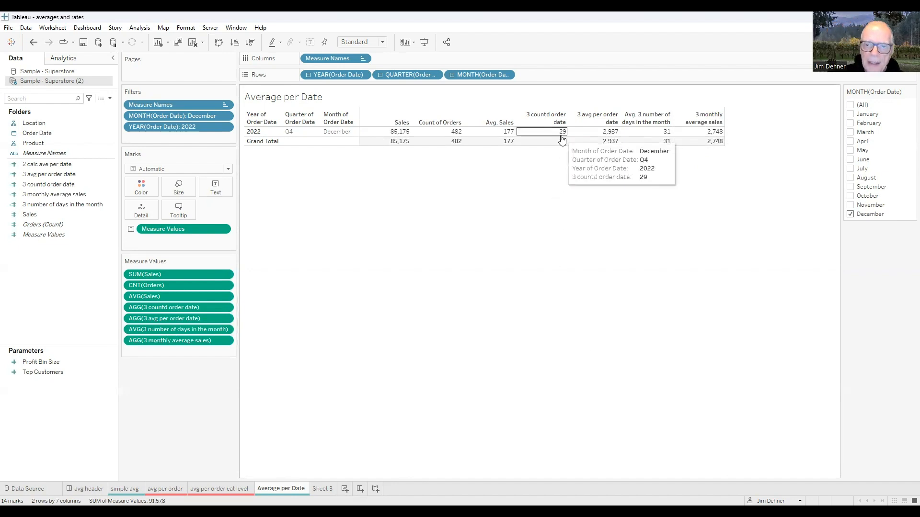
mouse_move(670, 139)
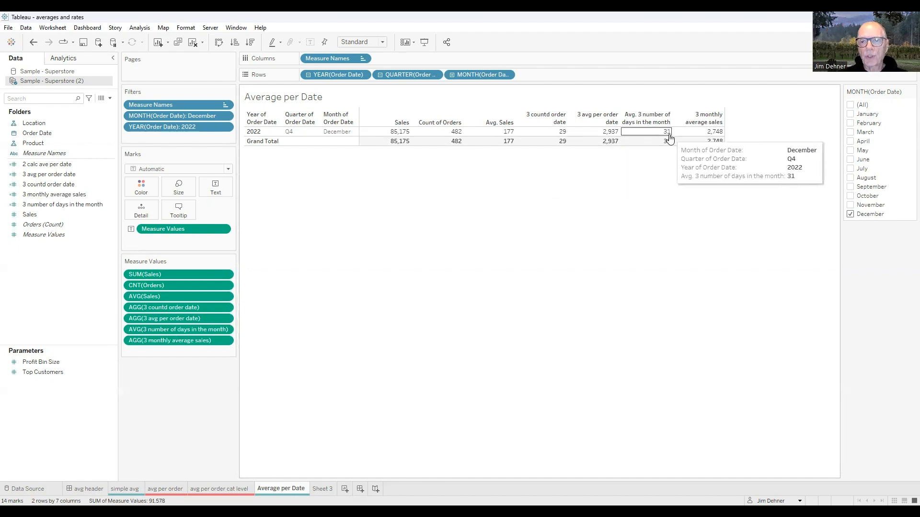